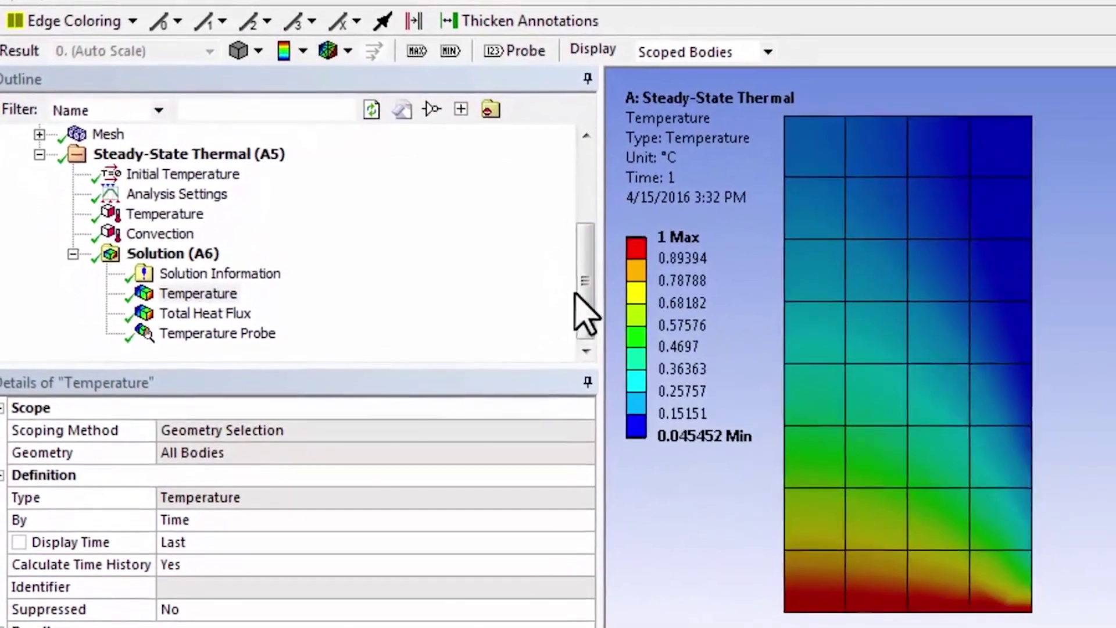
Scroll to the top of the Outline tree and select Model (A4)
left_click_drag(579, 297, 590, 197)
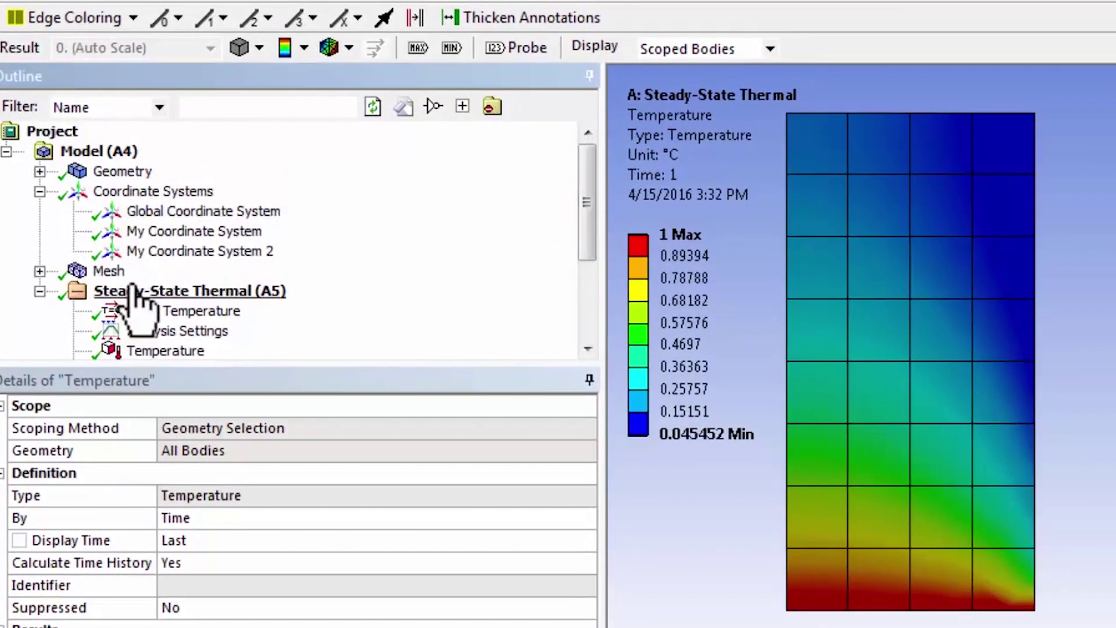
left_click(88, 152)
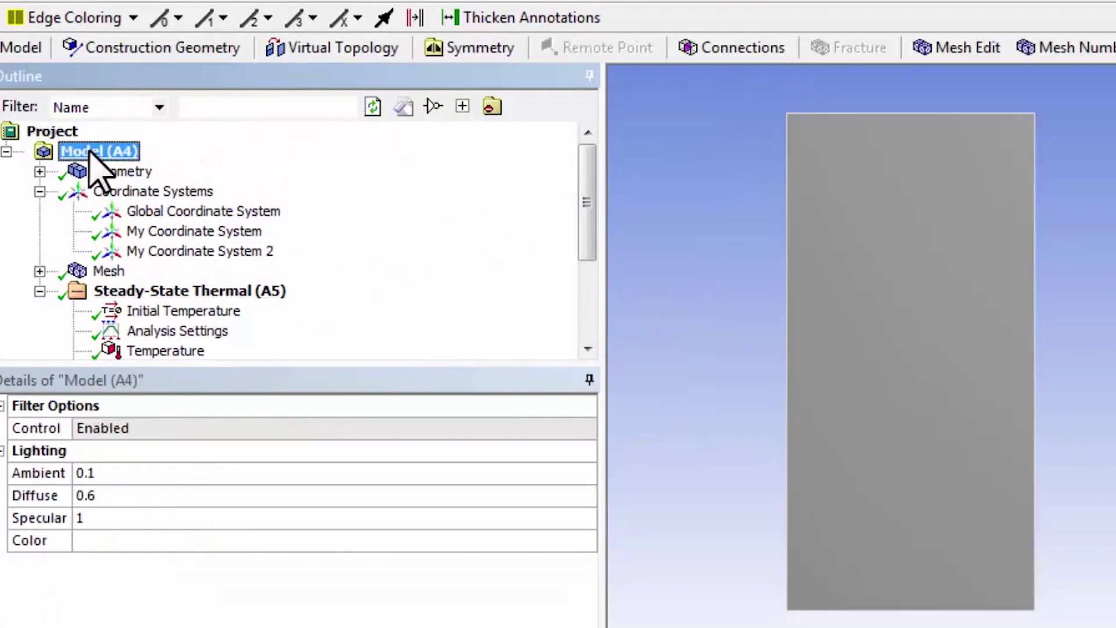
Add a Construction Geometry folder with a new Path, and rename the path 'y=1'
left_click(204, 49)
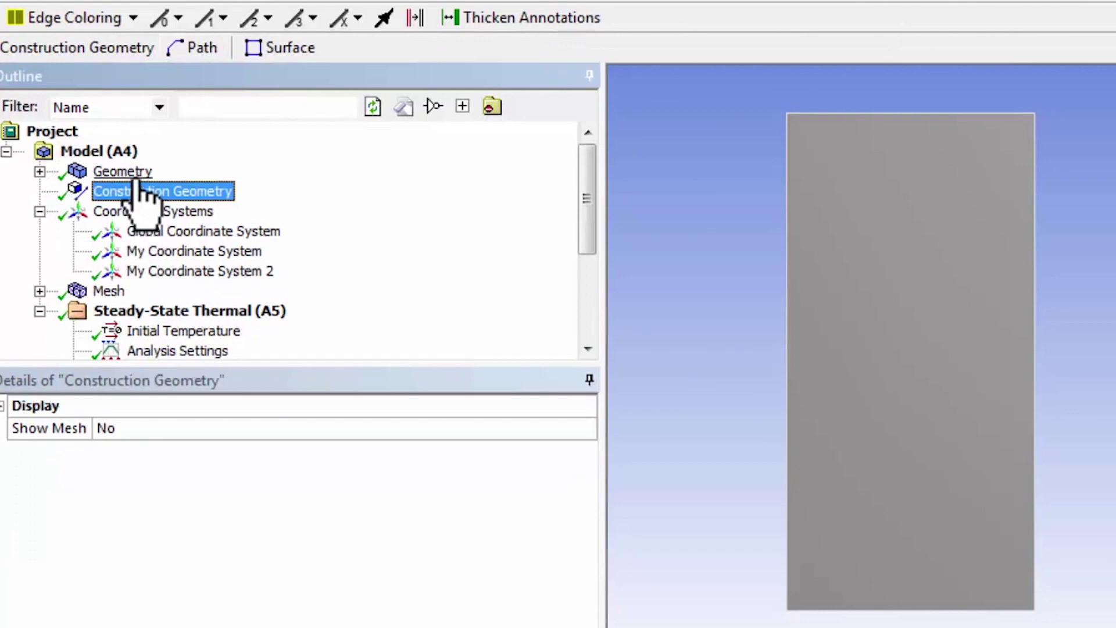
left_click(201, 49)
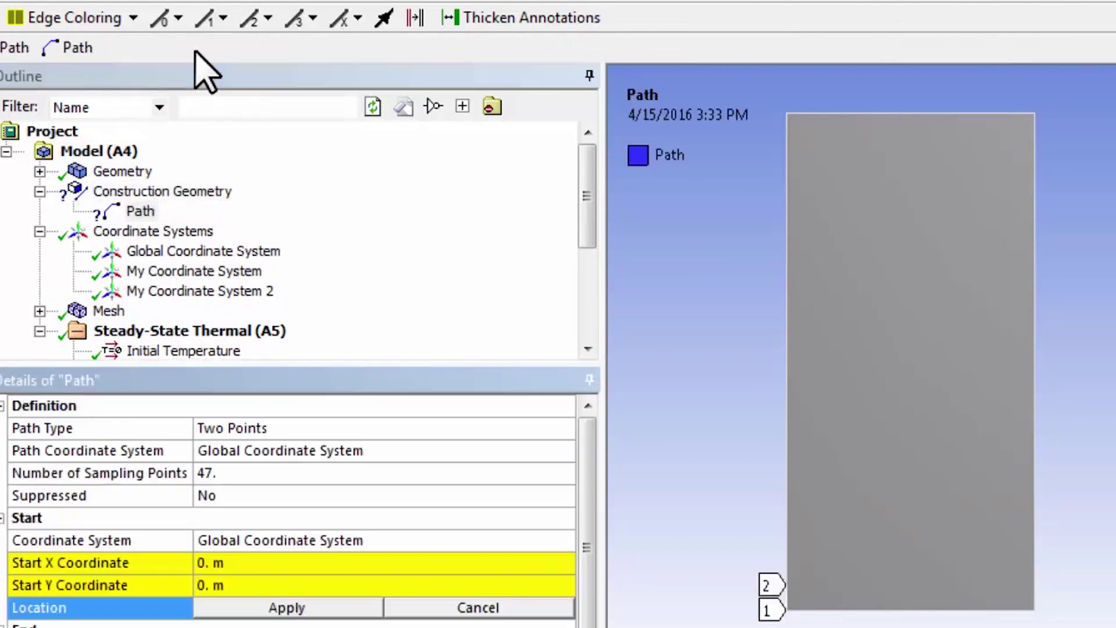
right_click(150, 212)
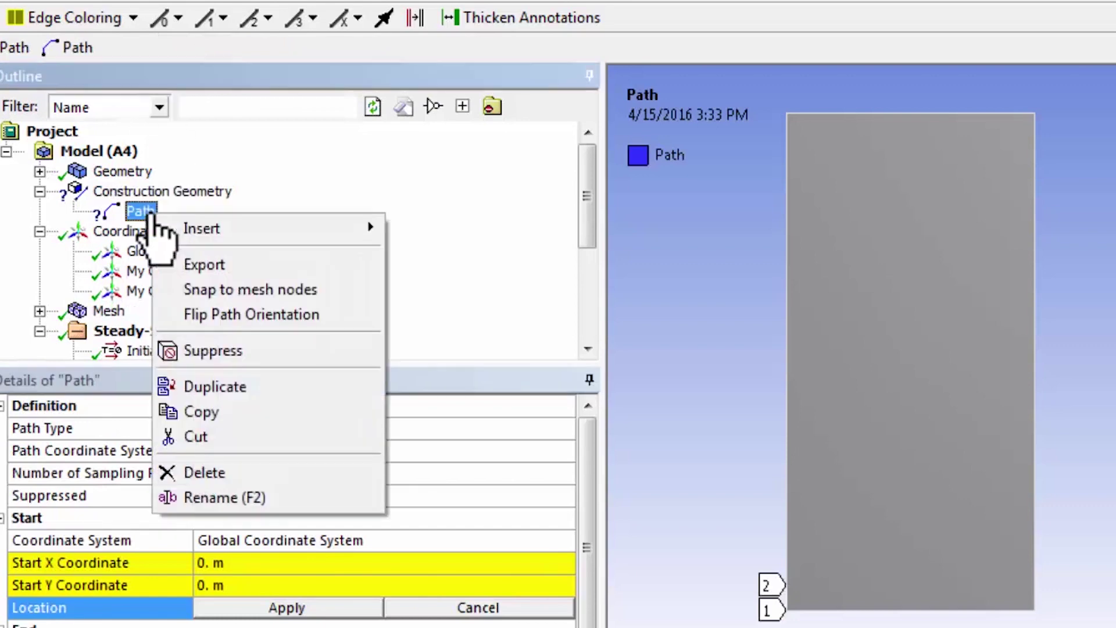
left_click(241, 498)
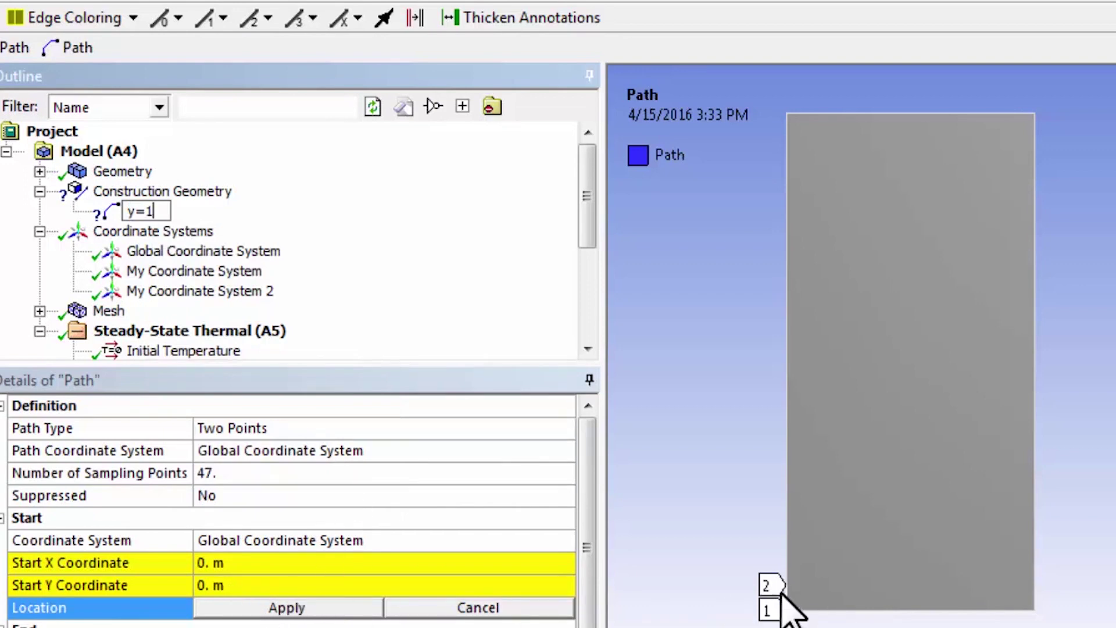
left_click(218, 563)
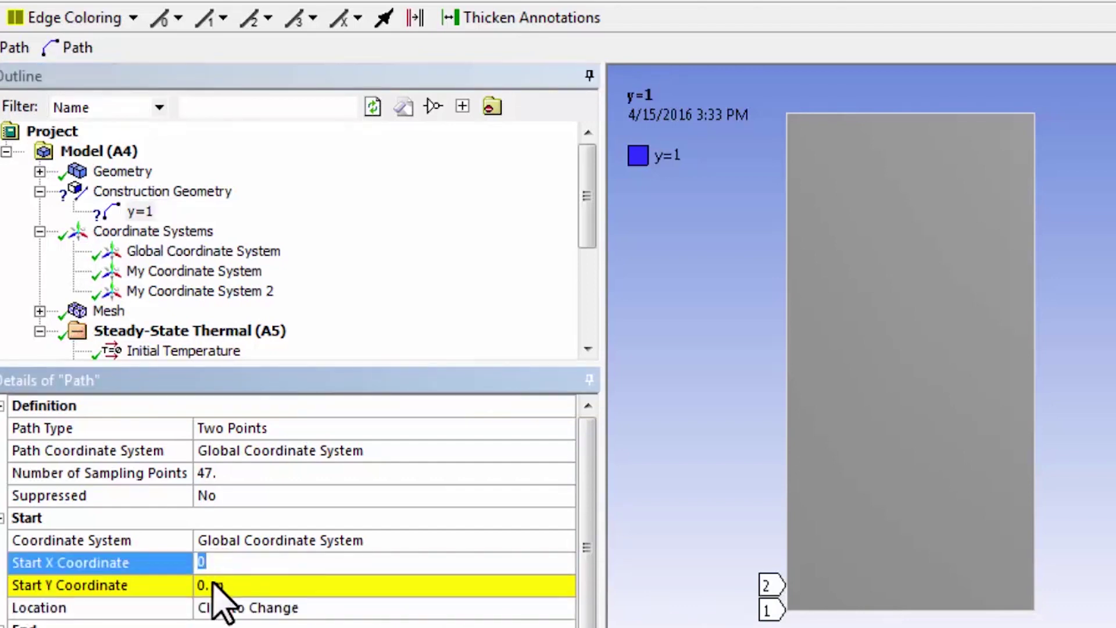
Set the y=1 path from Start (0, 1) m to End (1, 1) m with 49 sampling points
left_click(218, 585)
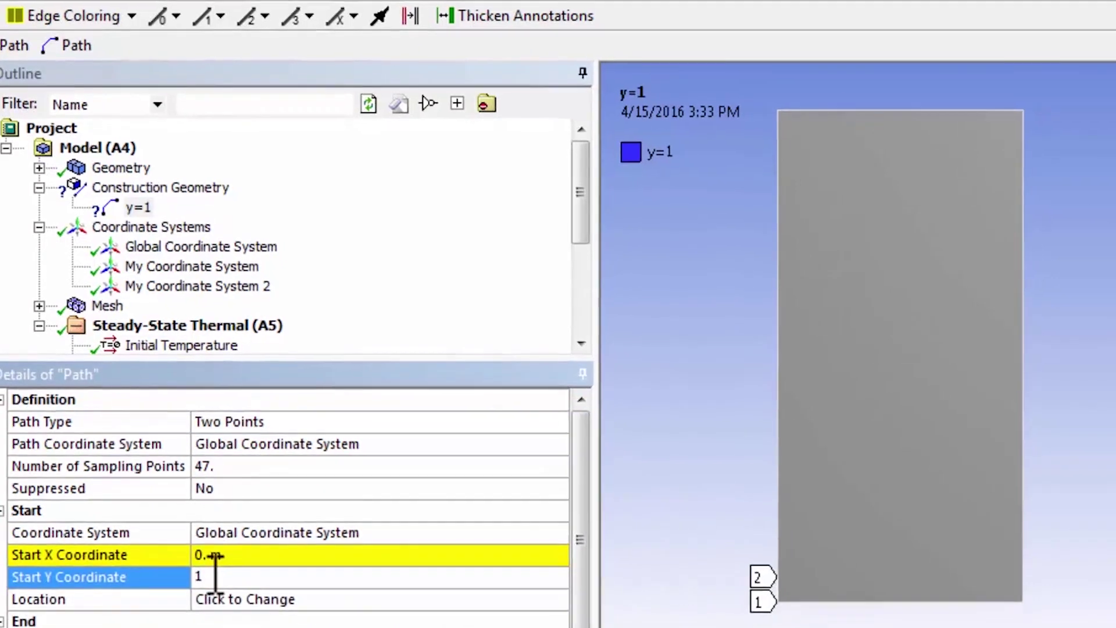
key("Return")
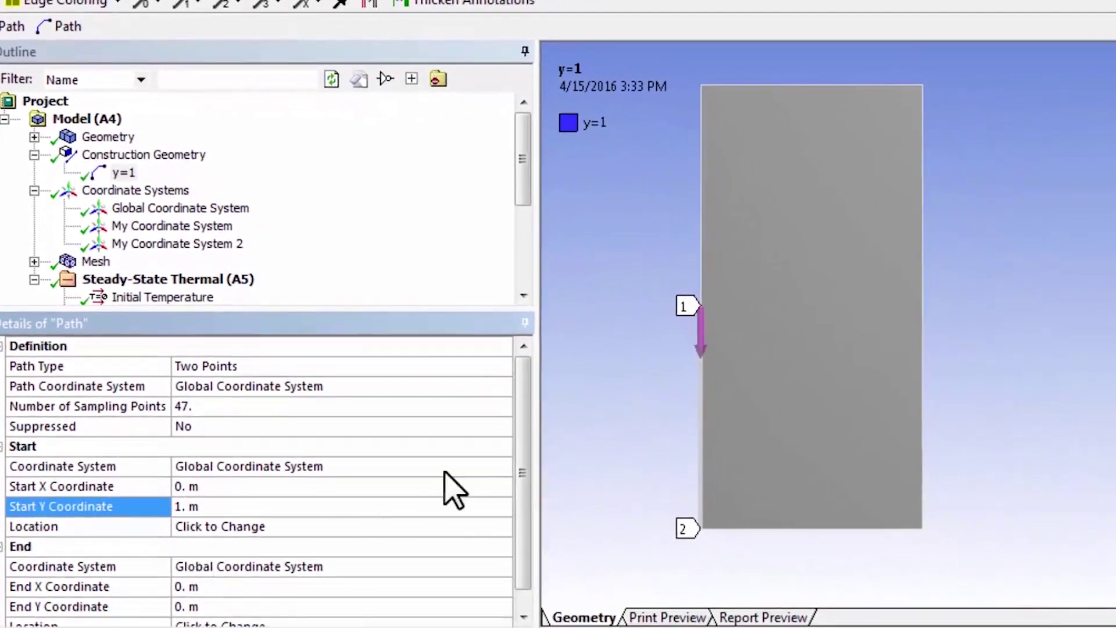
left_click_drag(518, 474, 530, 526)
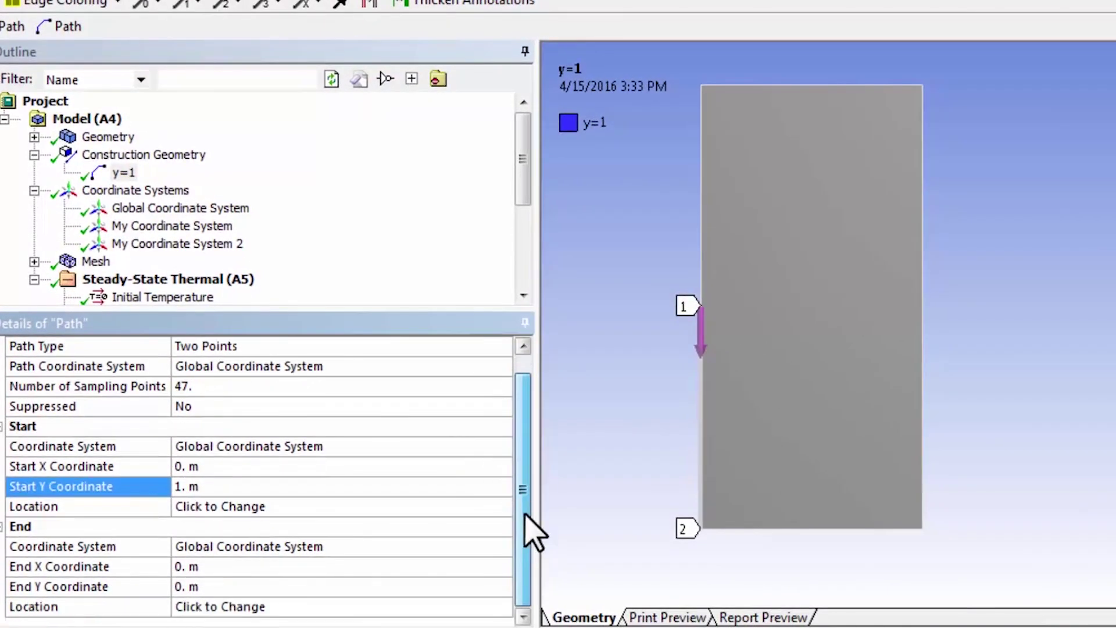
left_click(190, 566)
key("Return")
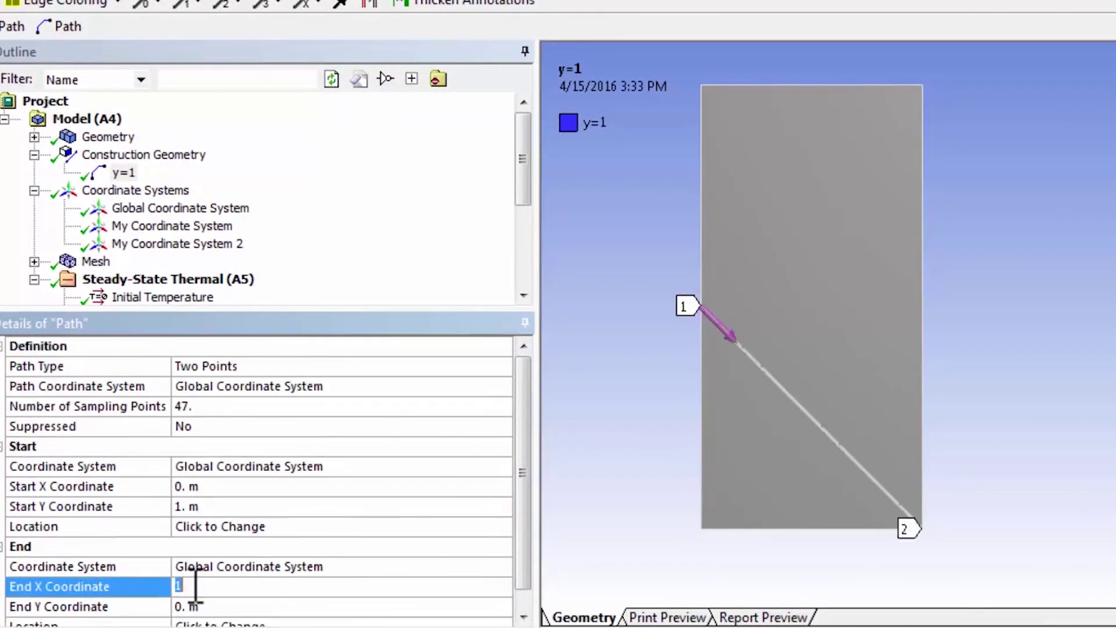
left_click(189, 606)
type("1")
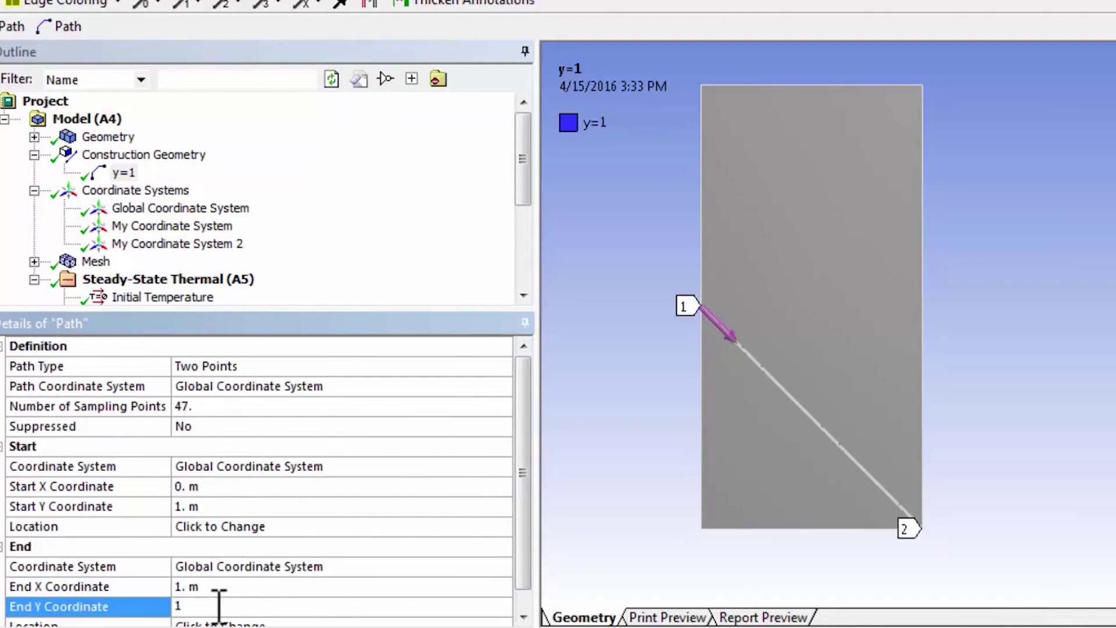
key("Return")
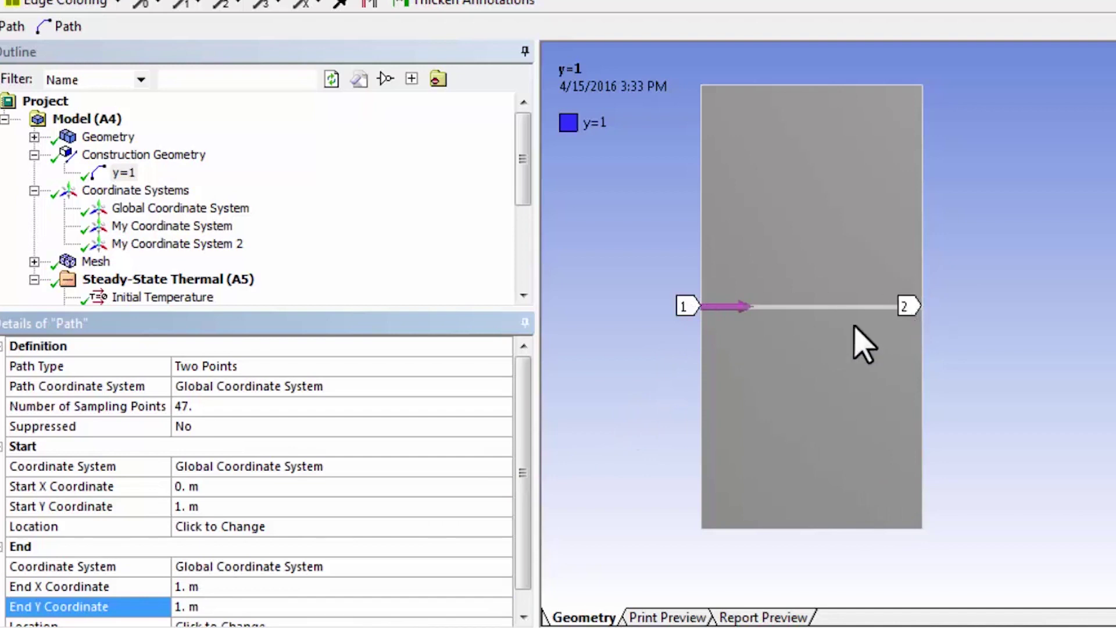
left_click(197, 406)
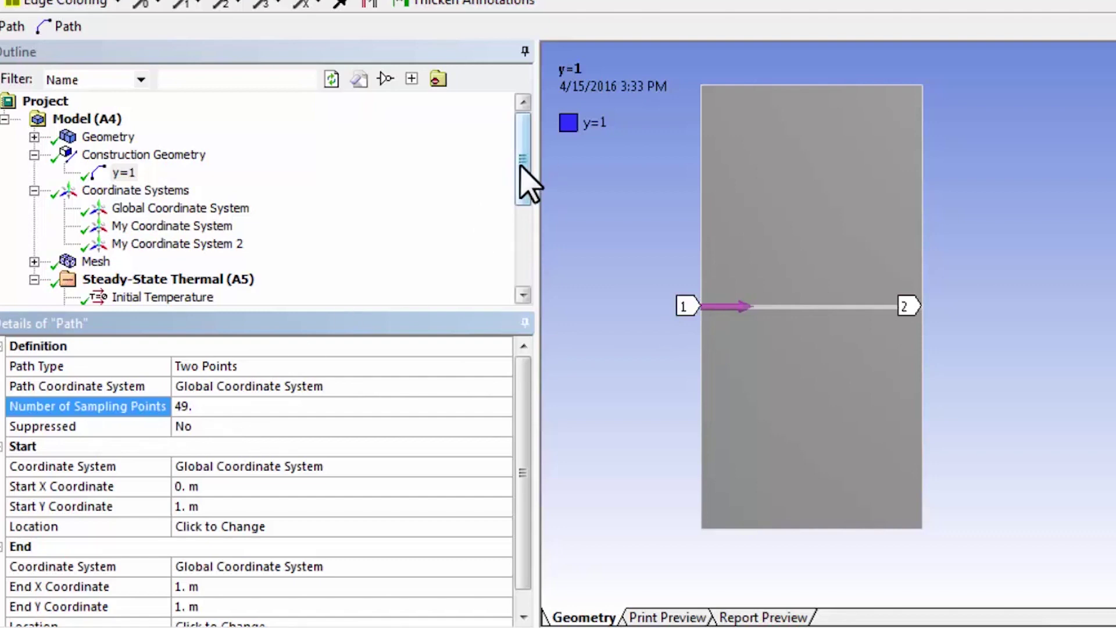
left_click_drag(521, 164, 531, 271)
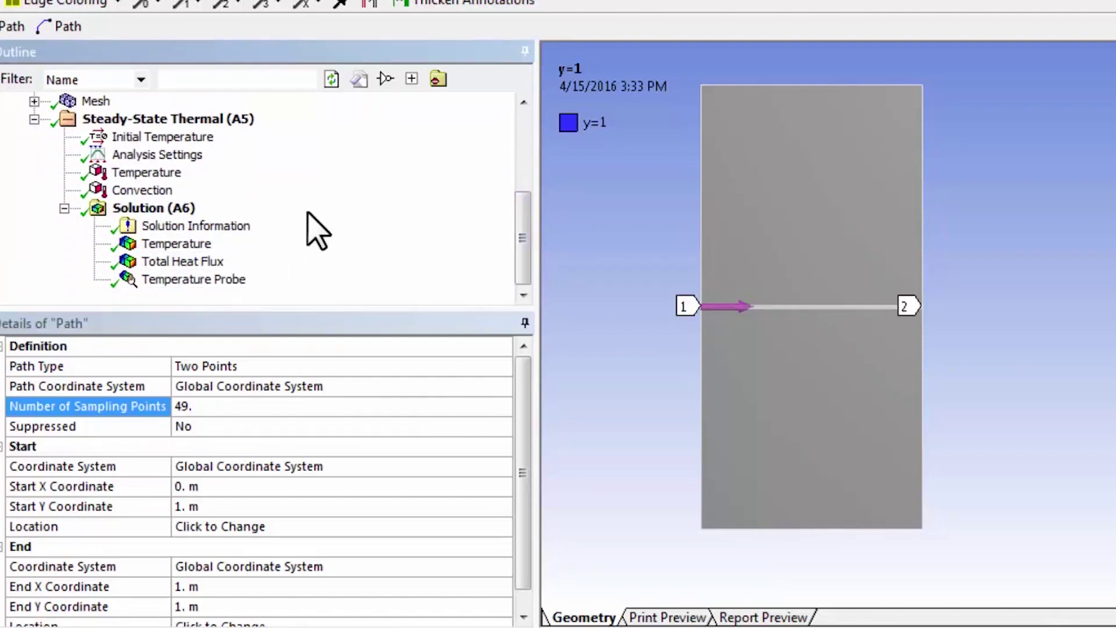
Add a second Temperature result to the Solution and rename it 'Temperature along y=1'
left_click(150, 209)
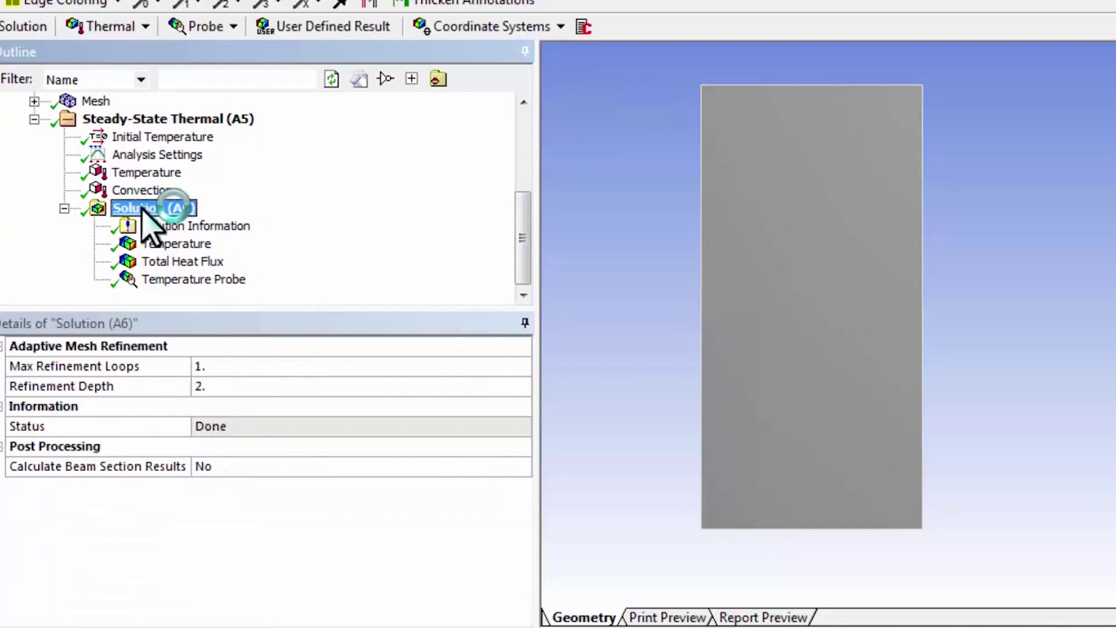
left_click(144, 27)
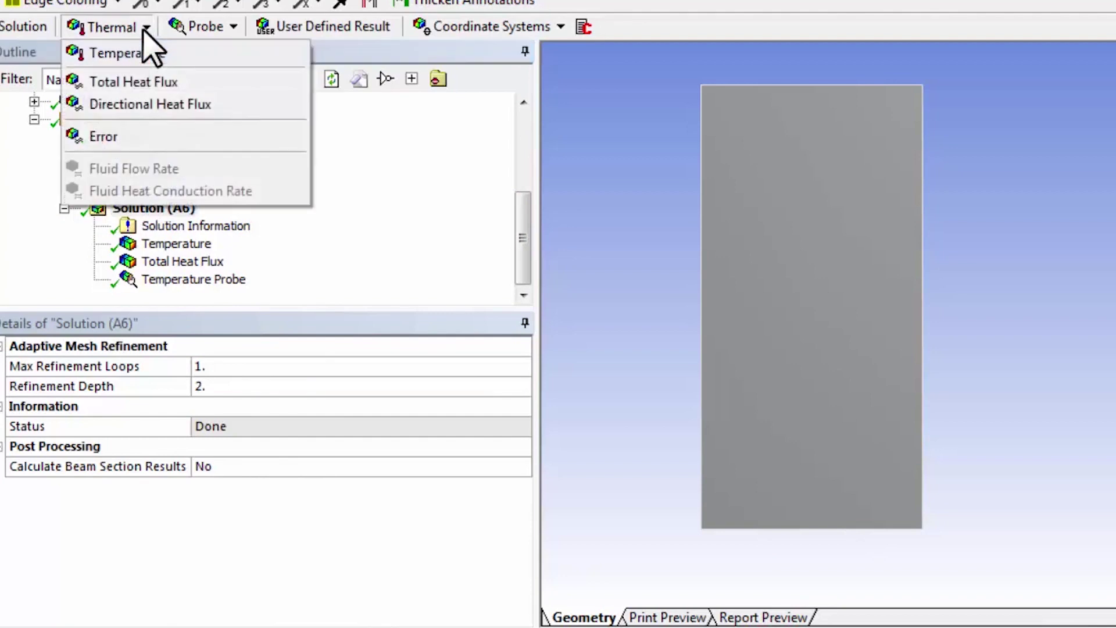
left_click(148, 53)
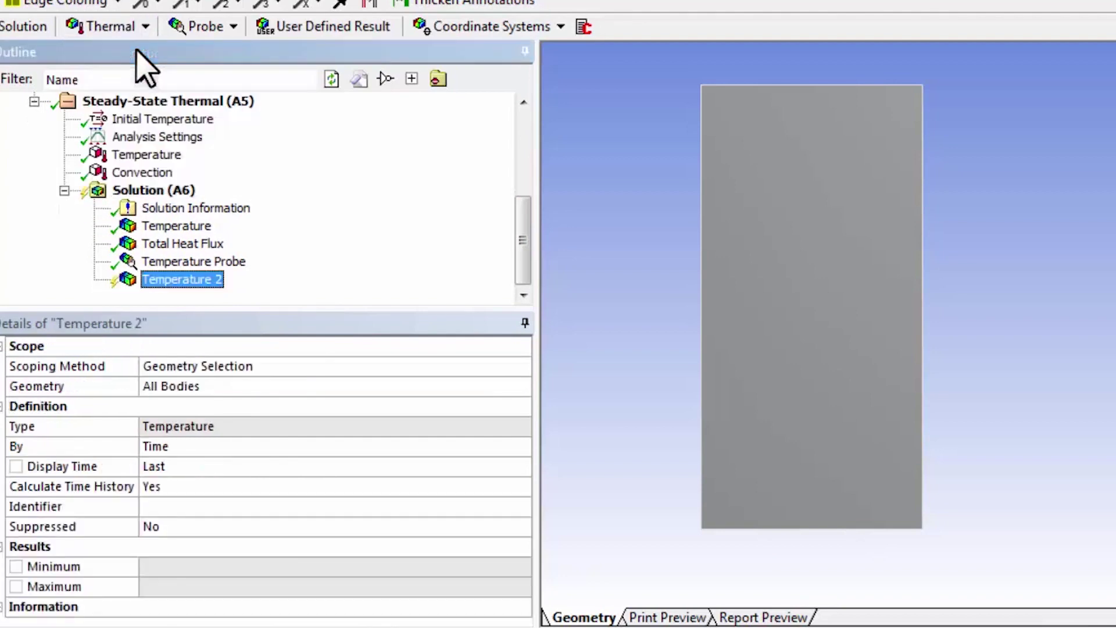
right_click(198, 282)
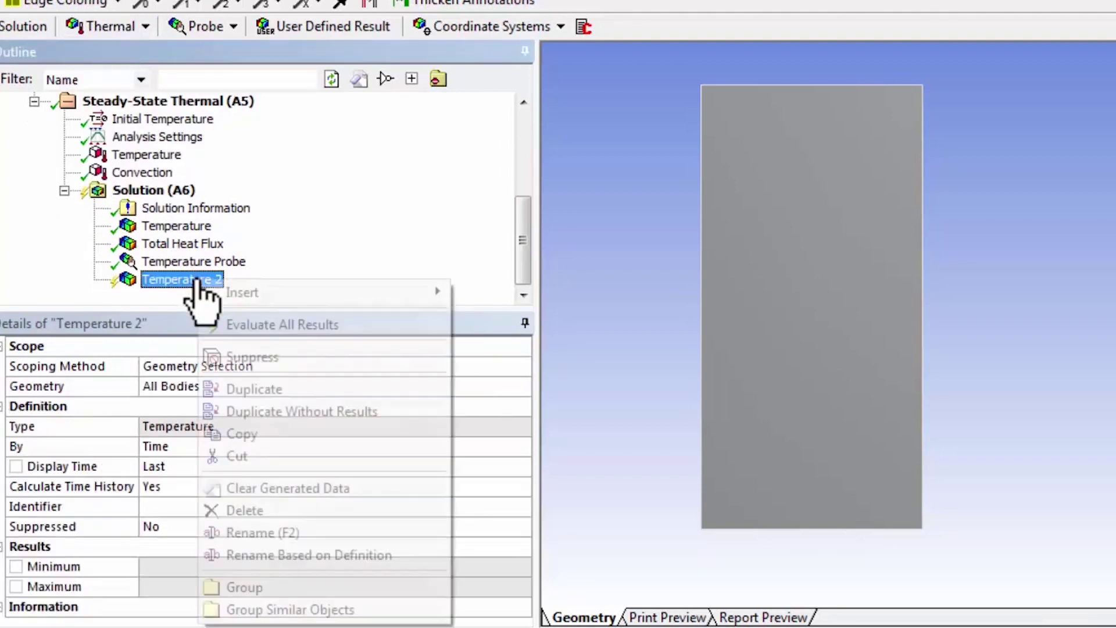
left_click(272, 534)
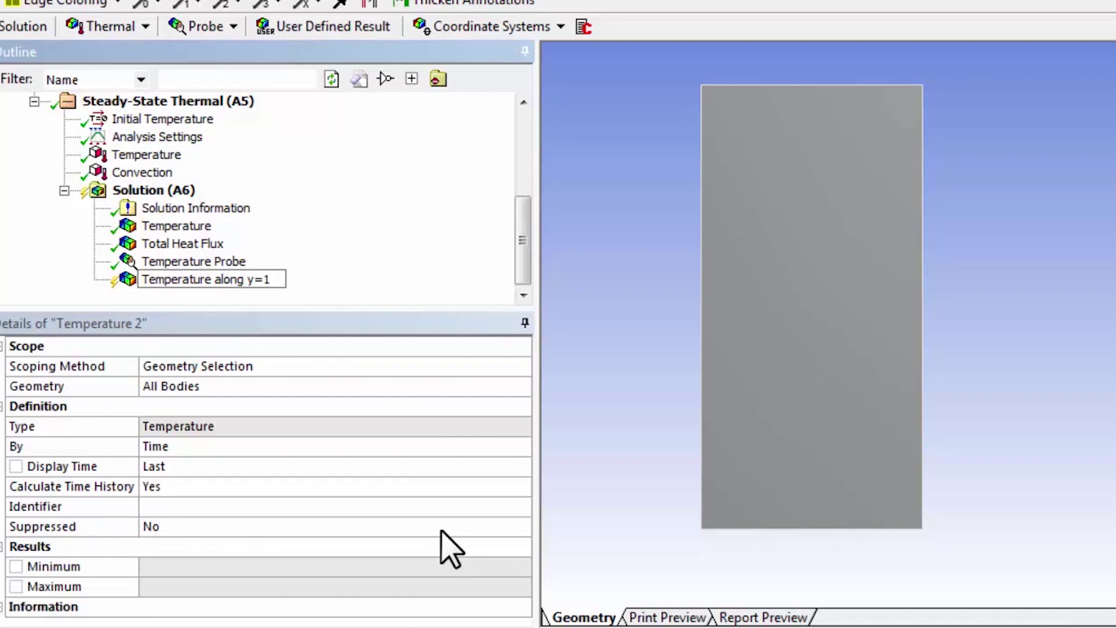
key("Return")
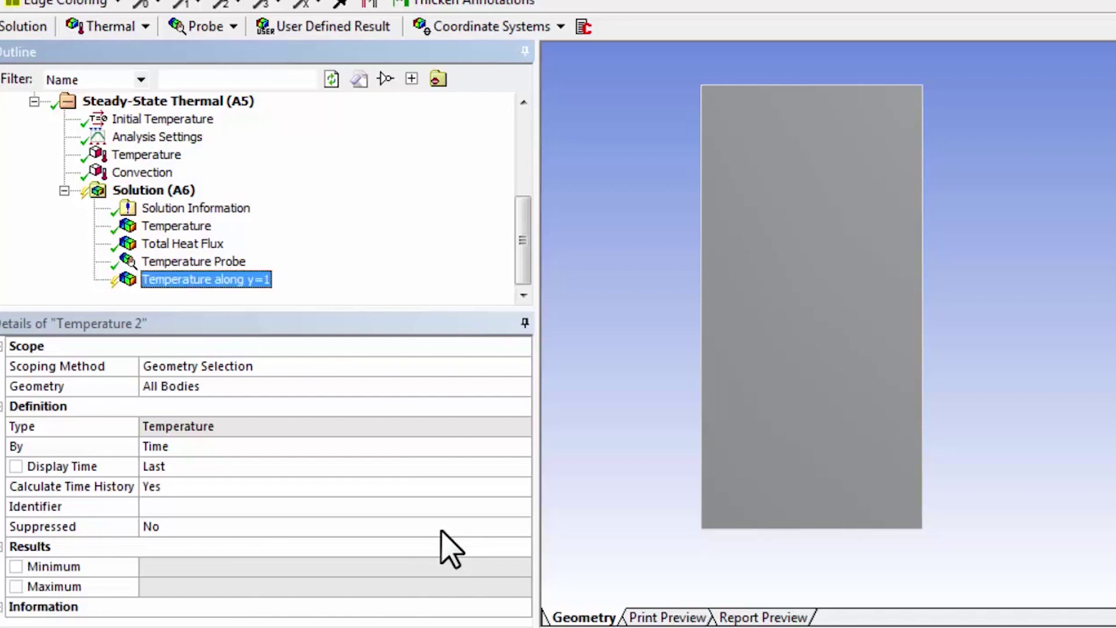
Scope the result by Path to the y=1 path and evaluate all results
left_click(231, 366)
left_click(521, 367)
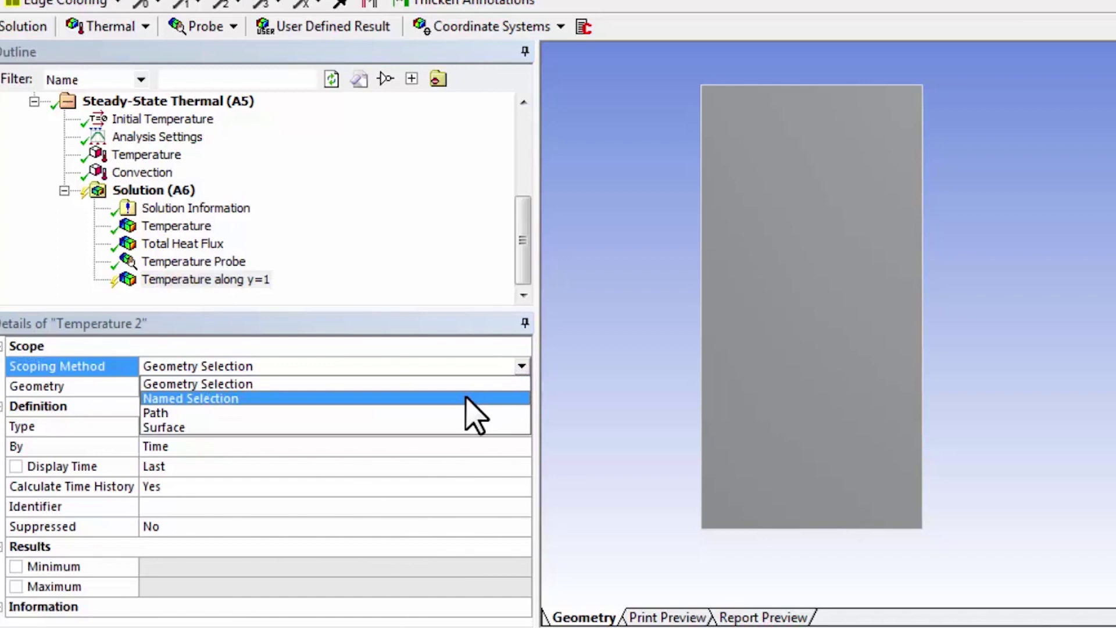
left_click(469, 412)
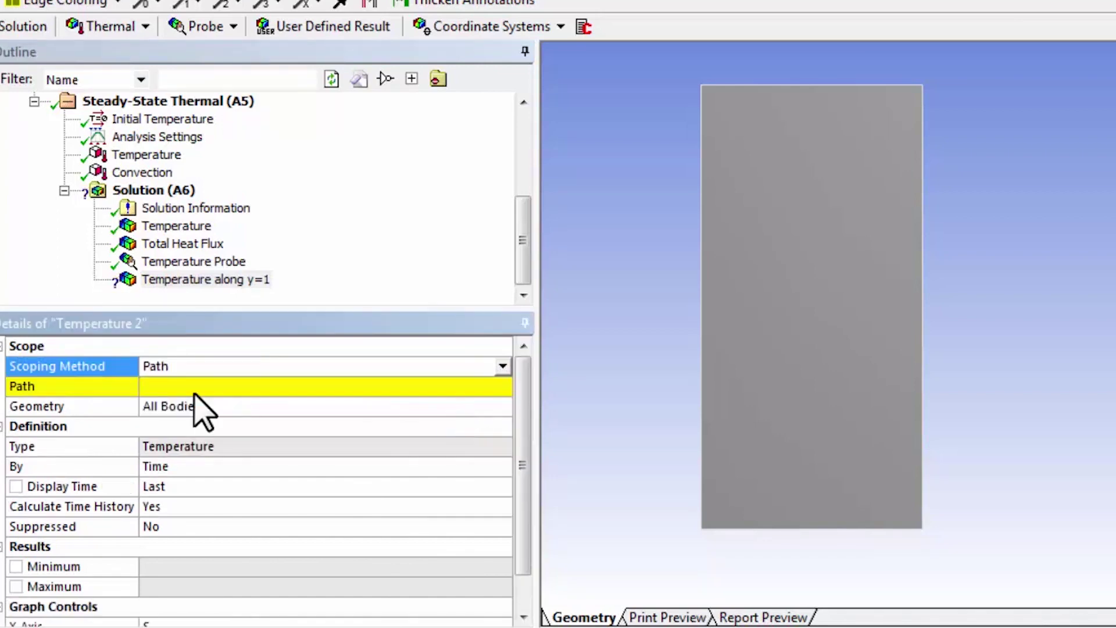
left_click(221, 388)
left_click(501, 386)
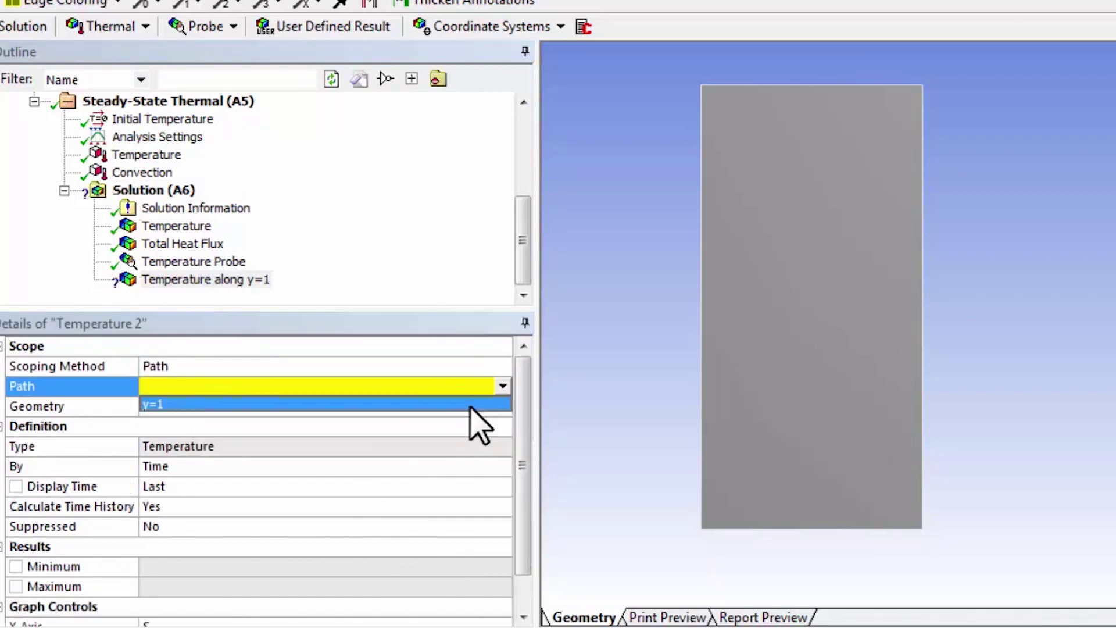
left_click(476, 404)
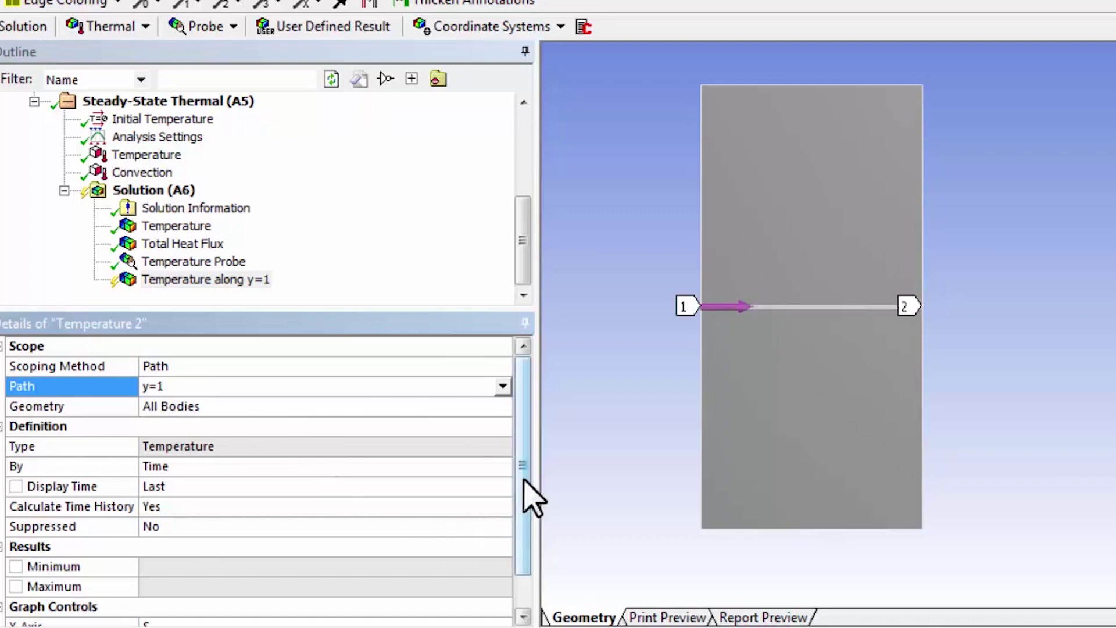
right_click(176, 283)
left_click(229, 324)
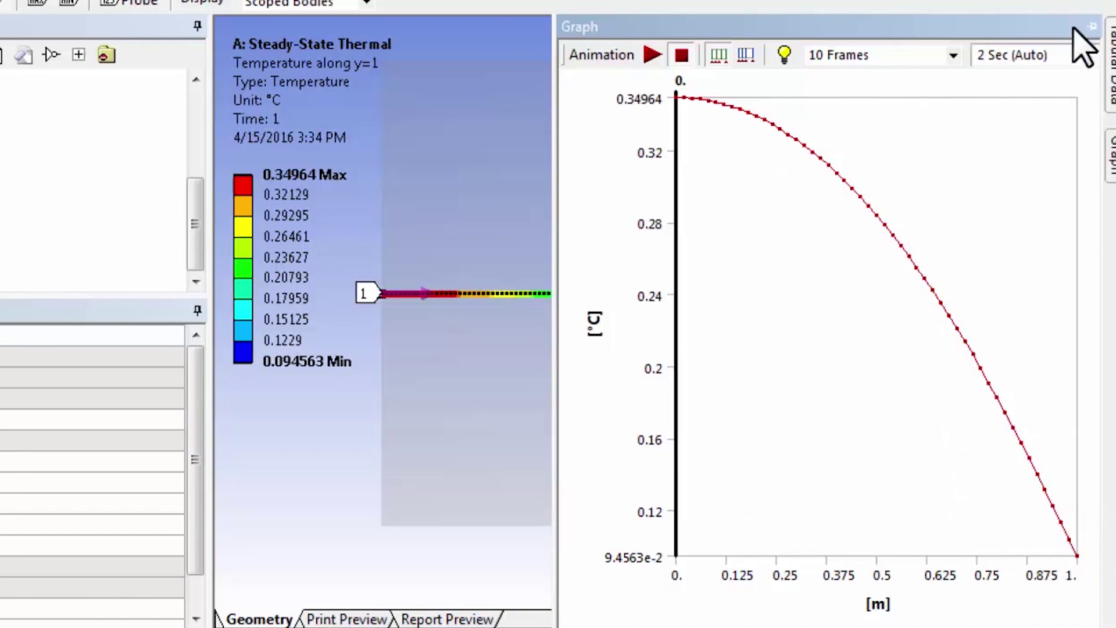
Show the path temperatures in Tabular Data, select all rows and copy them
left_click(1110, 64)
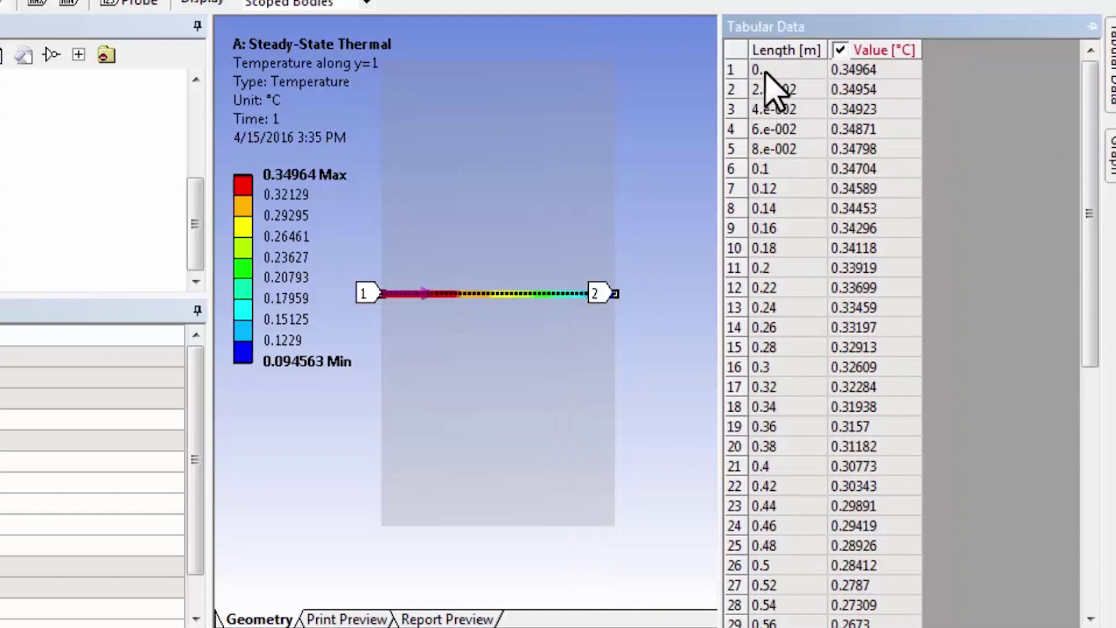
left_click_drag(1096, 256, 792, 294)
right_click(798, 286)
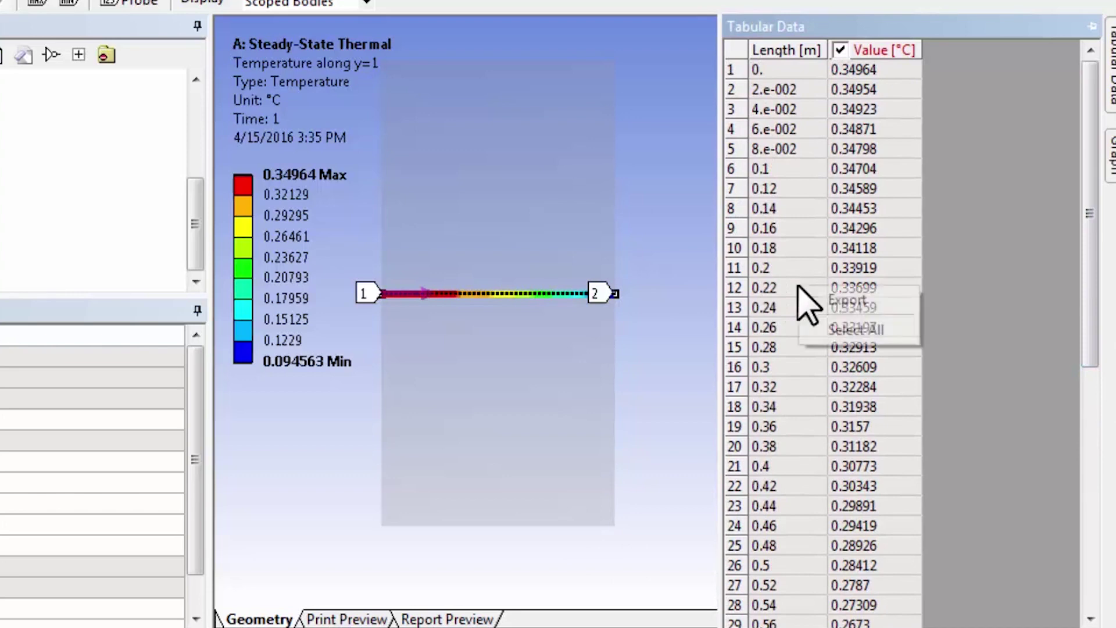
left_click(838, 329)
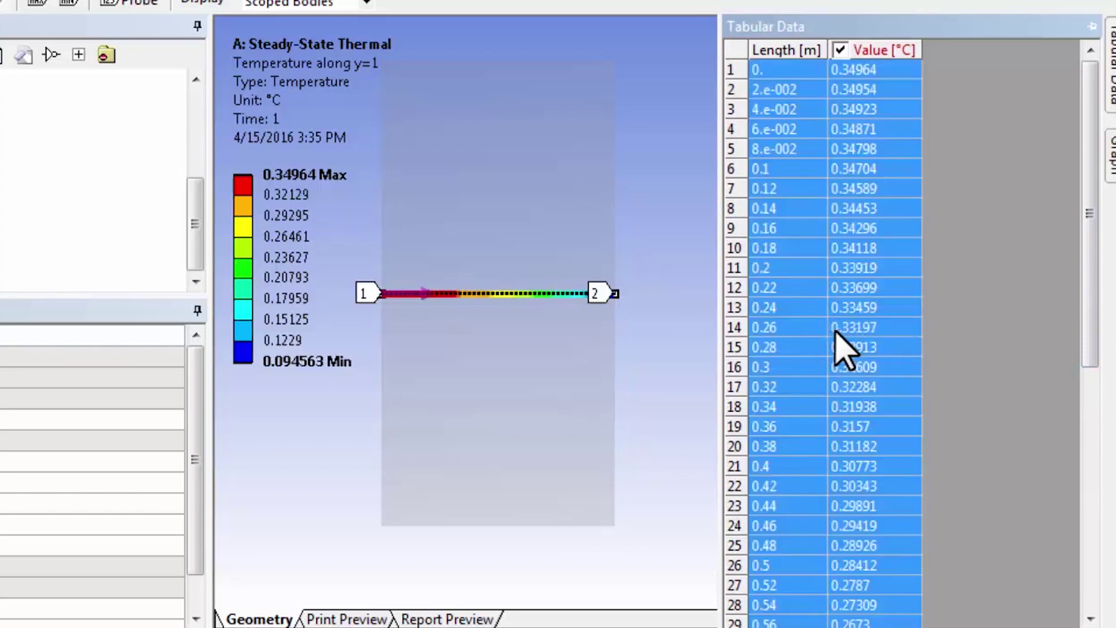
right_click(834, 331)
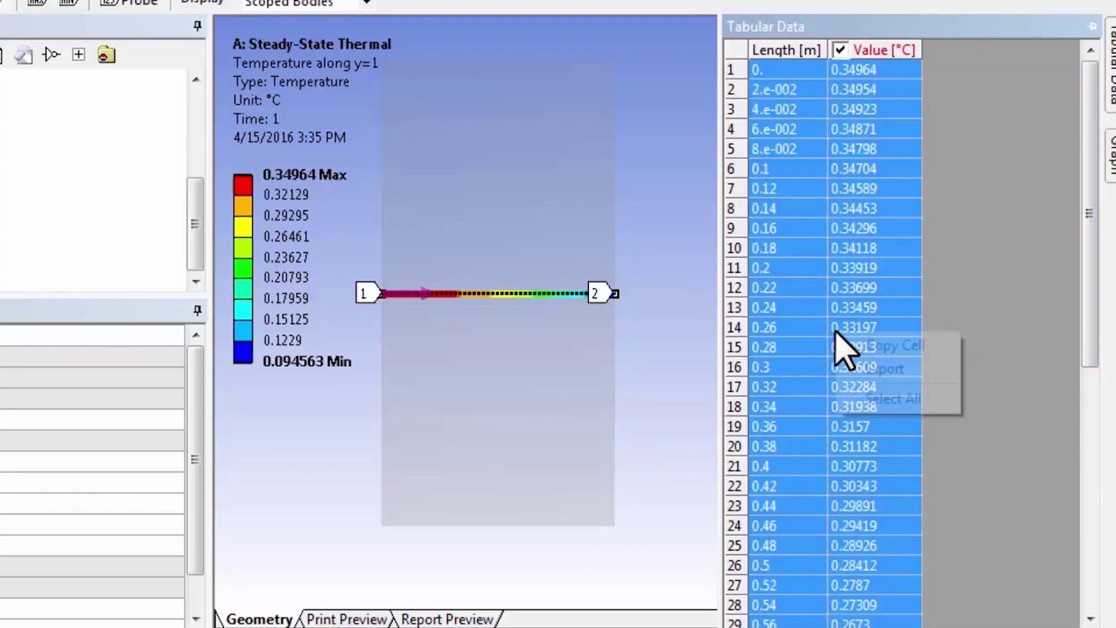
left_click(883, 347)
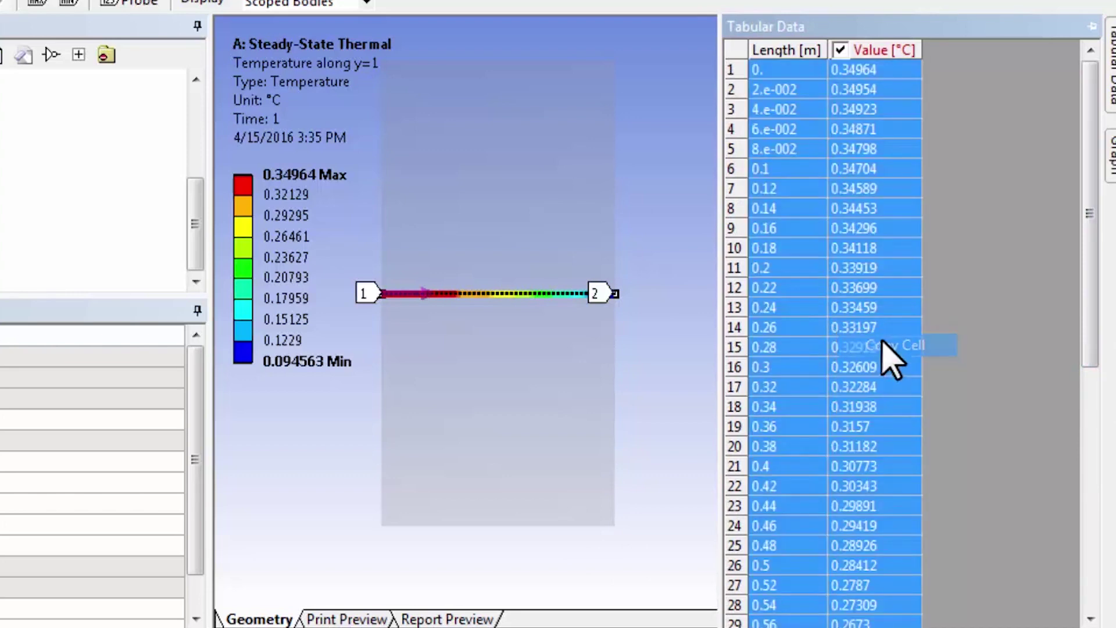
Export the tabular temperature data to a file
left_click(848, 329)
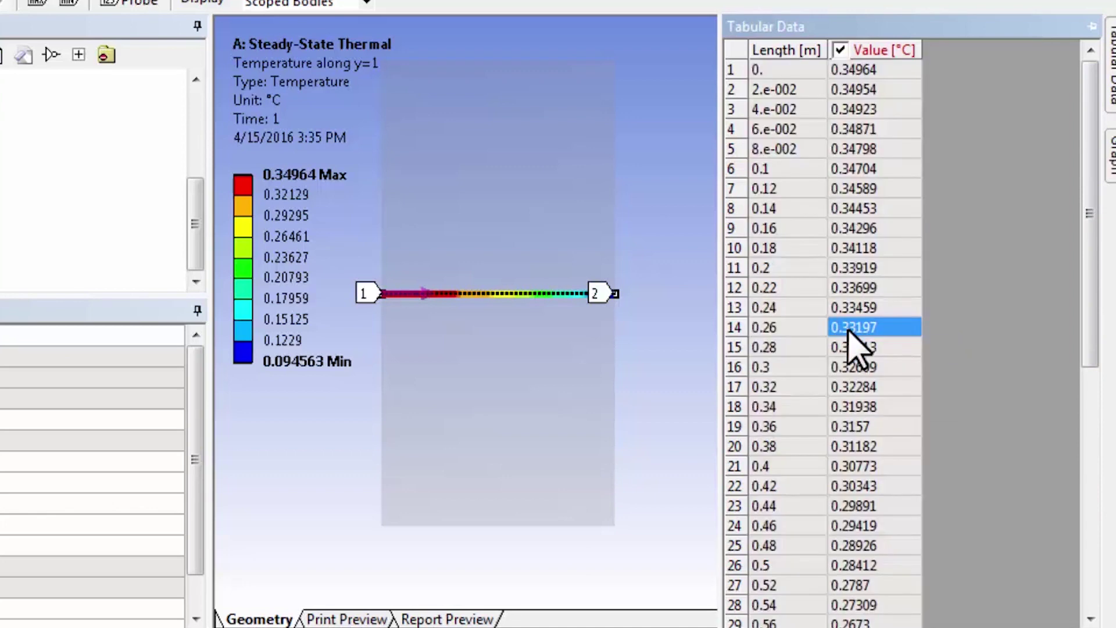
right_click(850, 330)
left_click(907, 368)
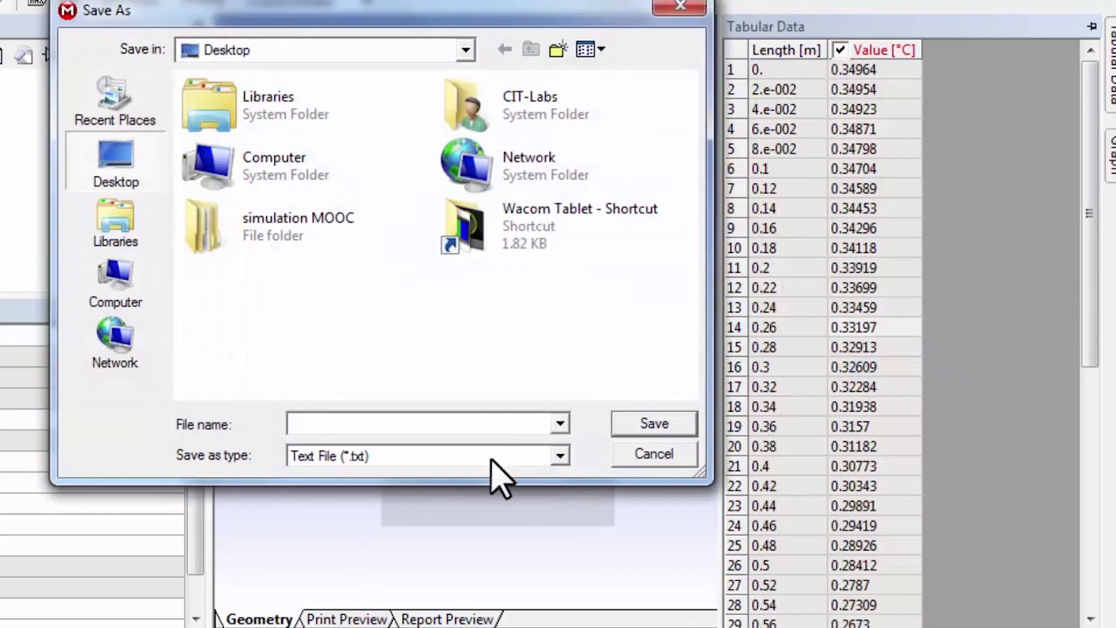
Set the export type to Excel File (*.xls), then cancel without saving
left_click(557, 457)
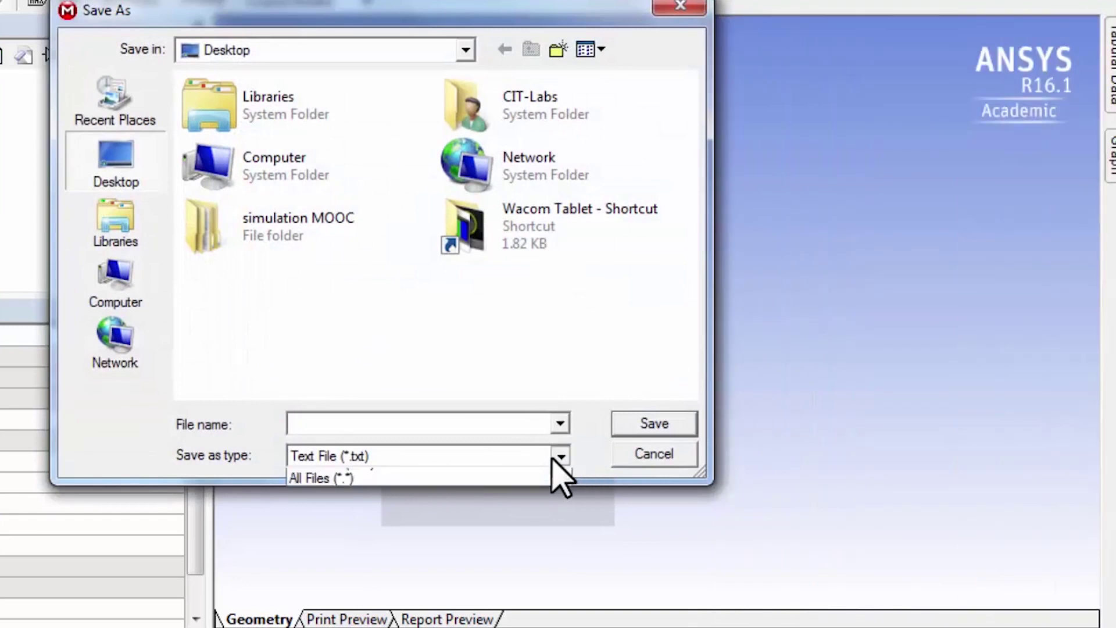
left_click(506, 490)
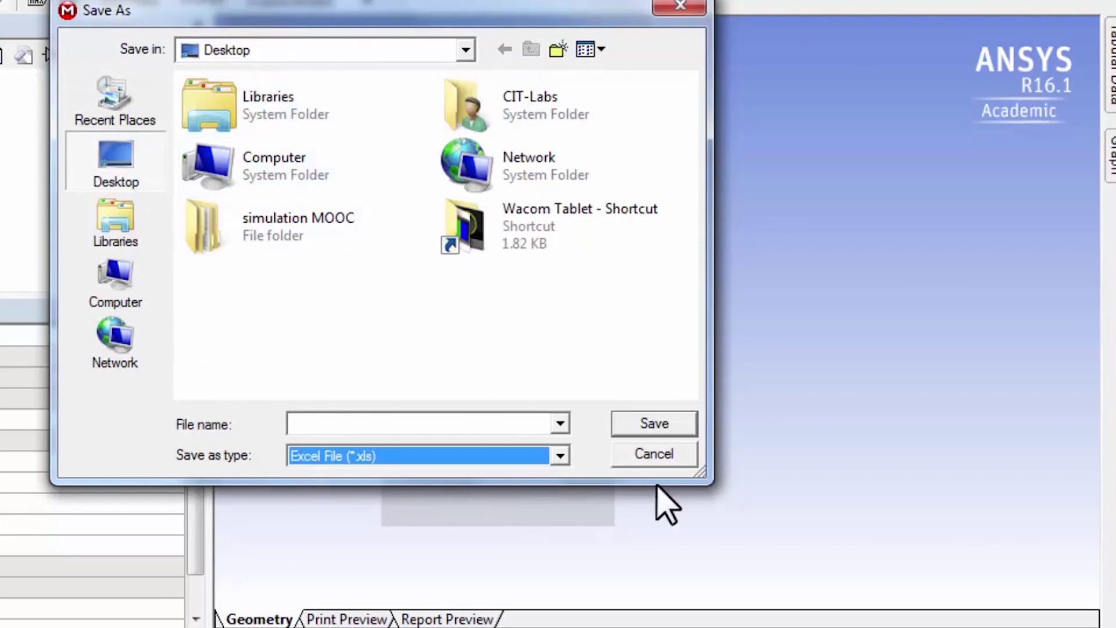
left_click(652, 454)
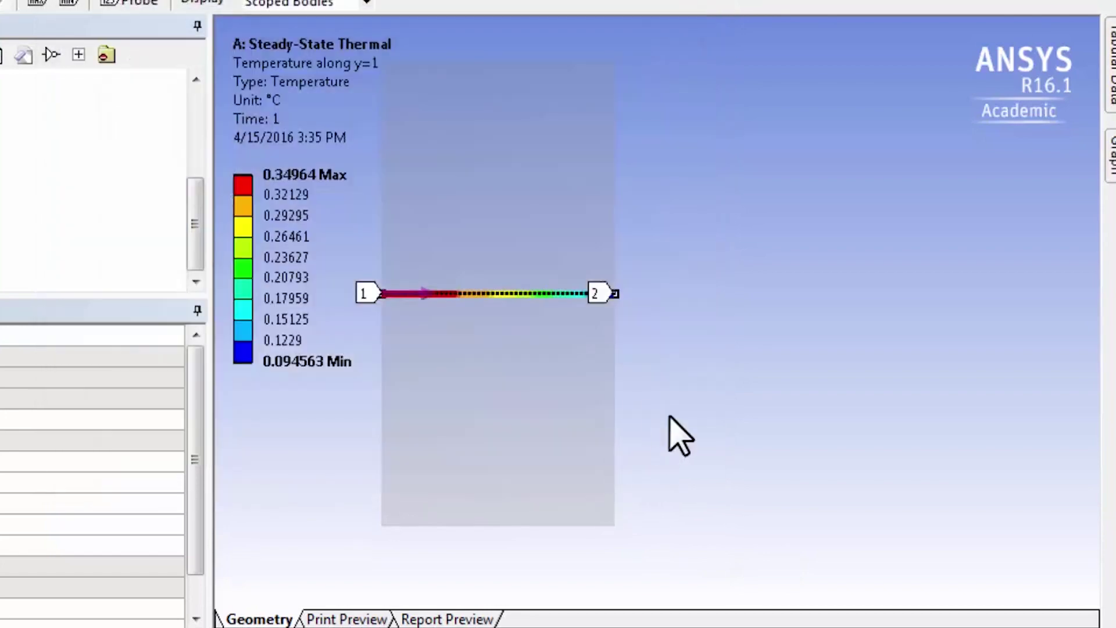